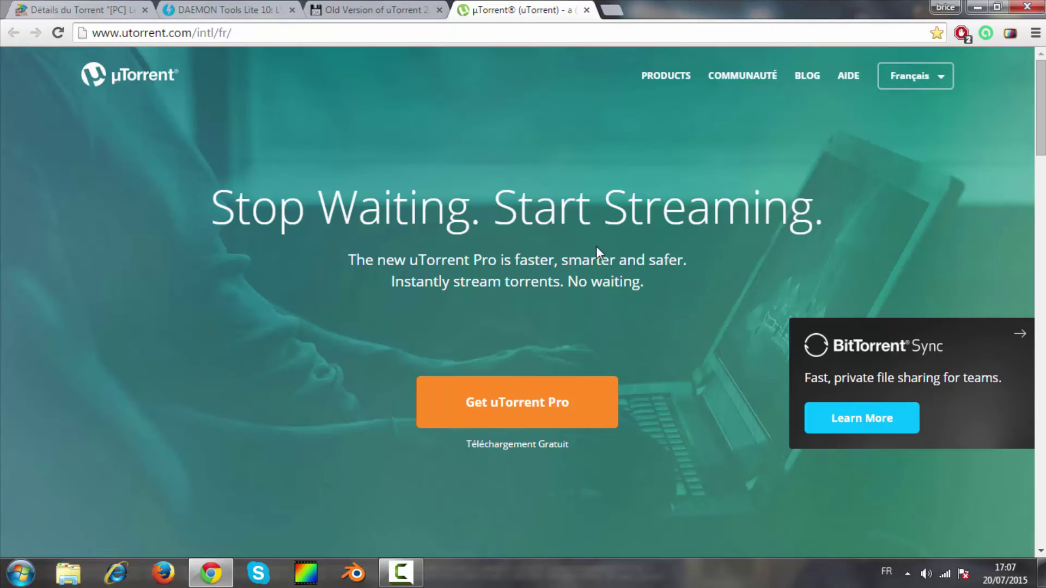
- Look over the uTorrent 2.2.1, DAEMON Tools Lite and Lego Star Wars III torrent pages, including the torrent's download section, and minimise the browser
left_click(356, 15)
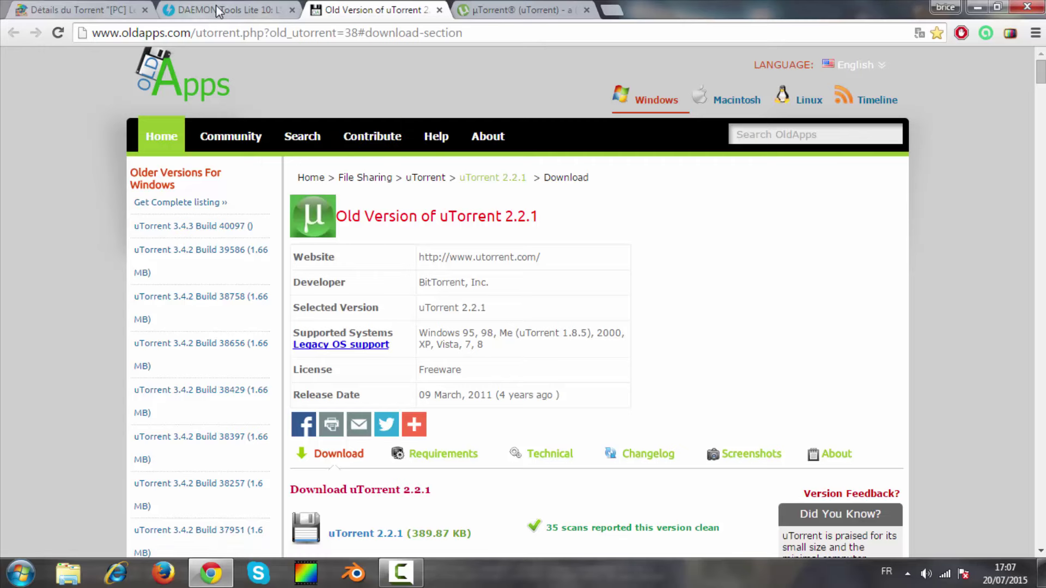
left_click(274, 9)
left_click(82, 9)
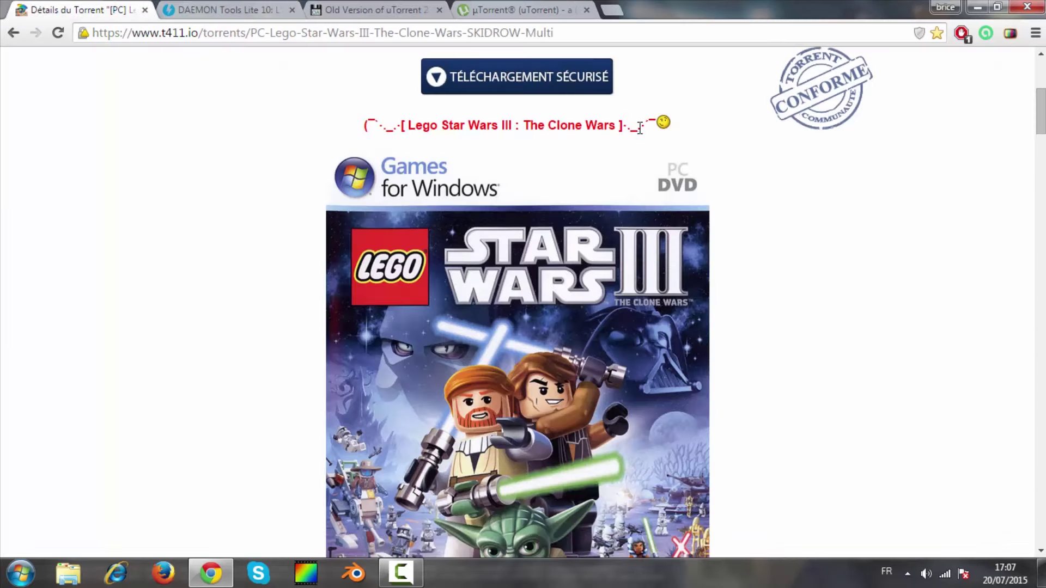
left_click_drag(1041, 130, 1042, 248)
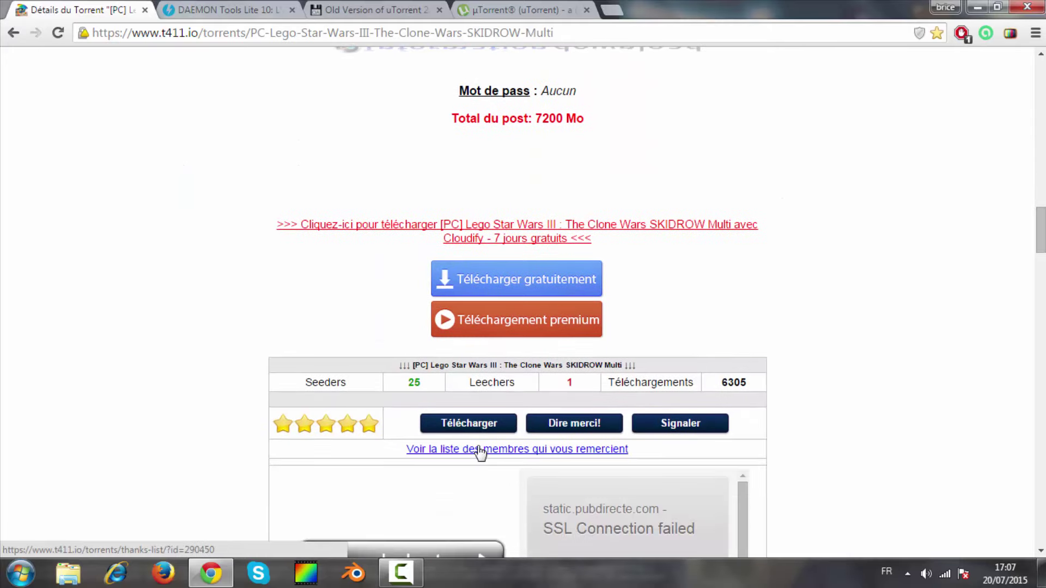
left_click(977, 7)
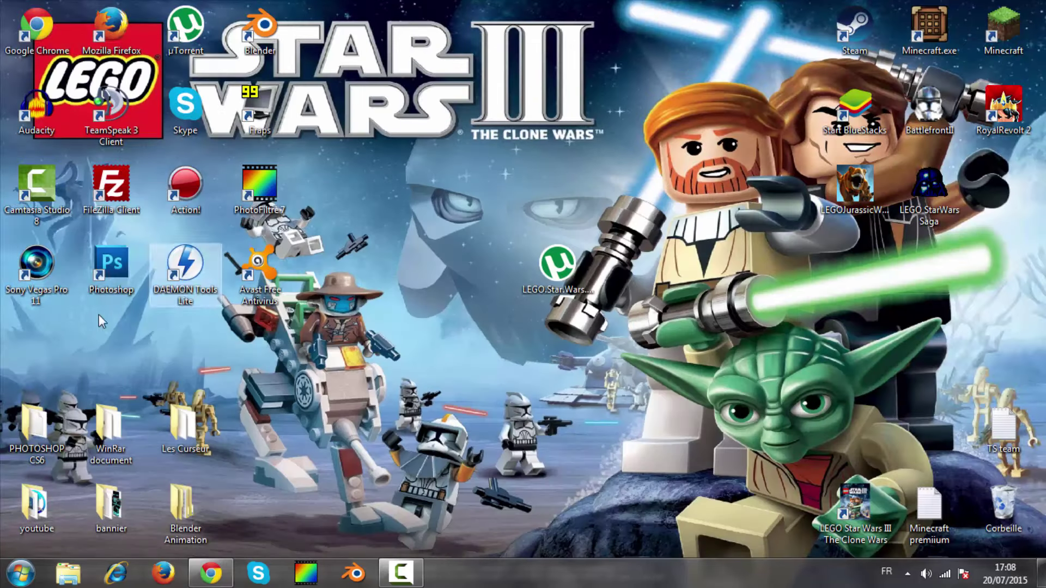
- Open the LEGO Star Wars III torrent file from the desktop in µTorrent without loading its trackers
left_click(553, 275)
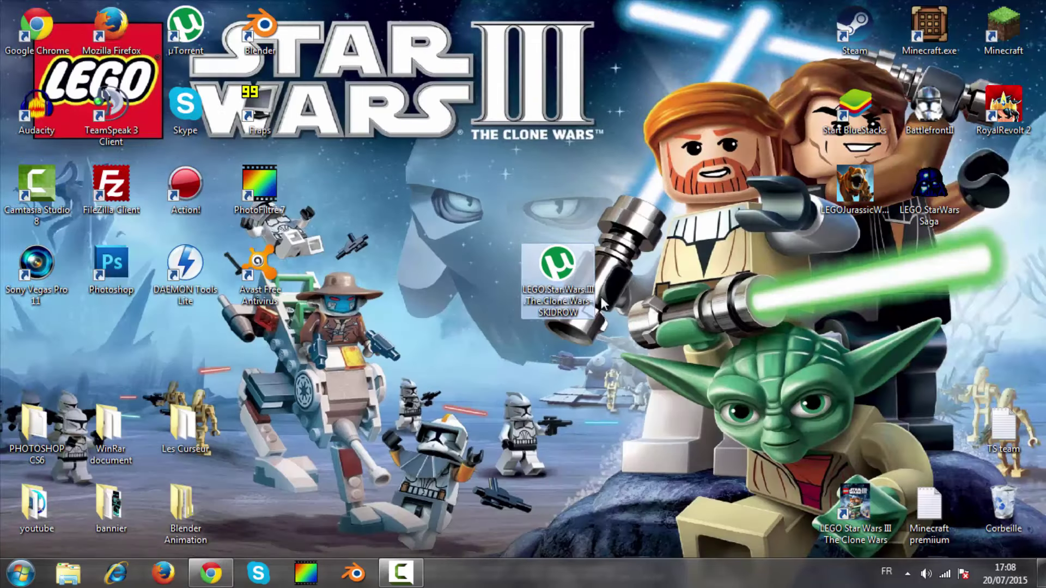
double_click(561, 274)
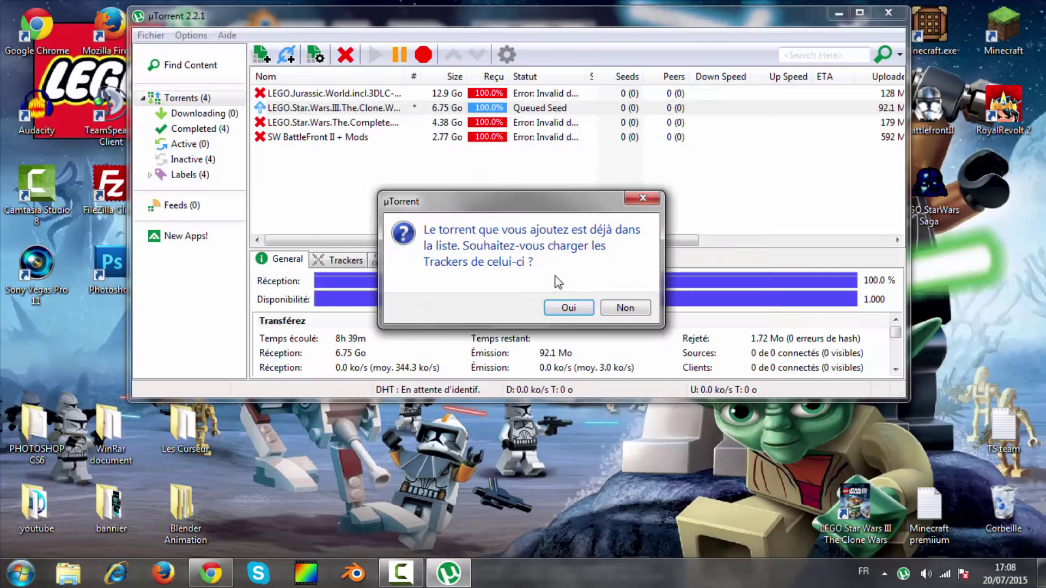
left_click(651, 202)
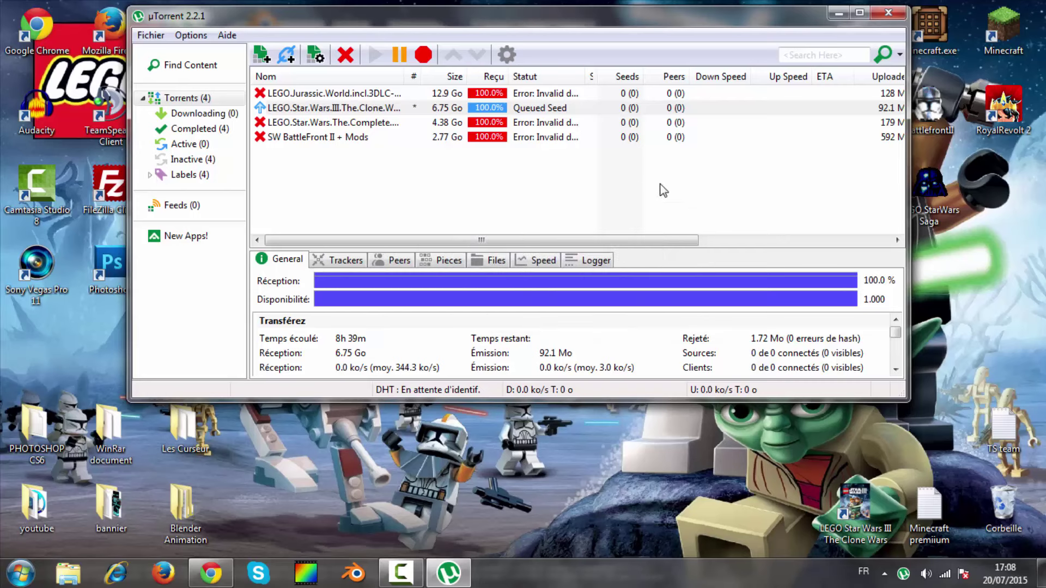
- Open the download folder of the LEGO.Star.Wars.III.The.Clone.Wars-SKIDROW torrent and close µTorrent
left_click(385, 108)
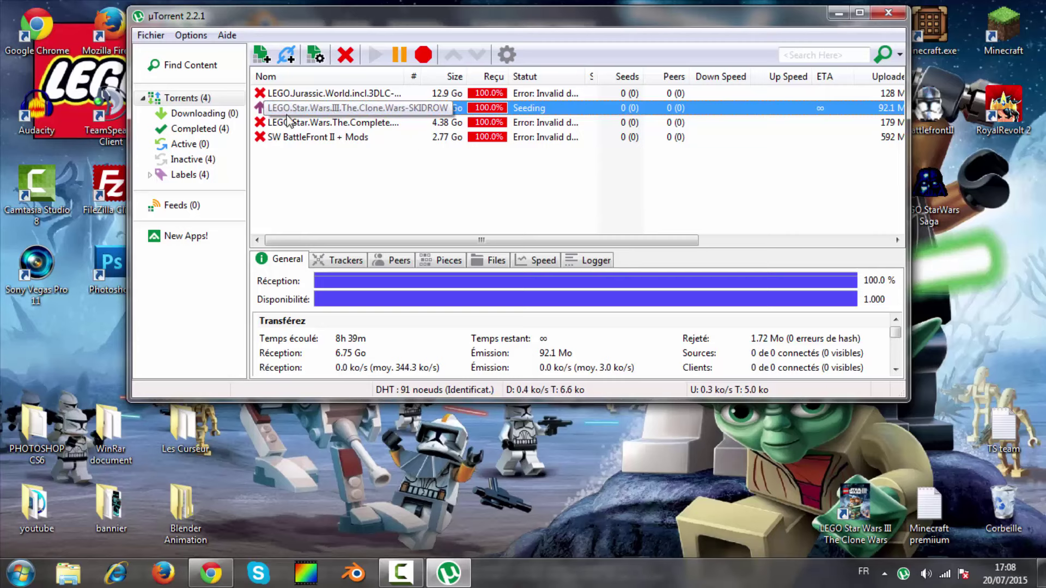
double_click(319, 112)
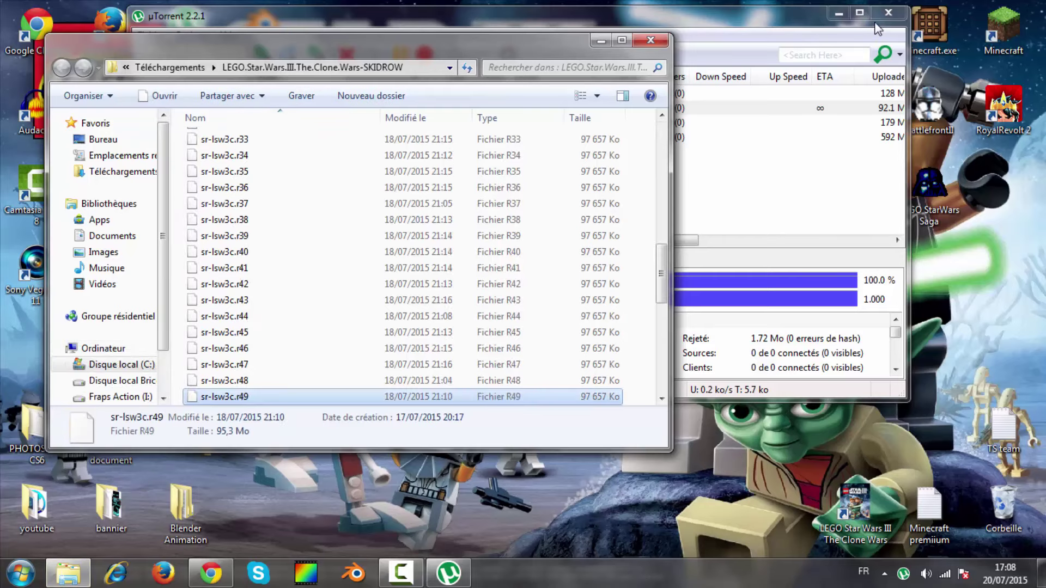
left_click(888, 12)
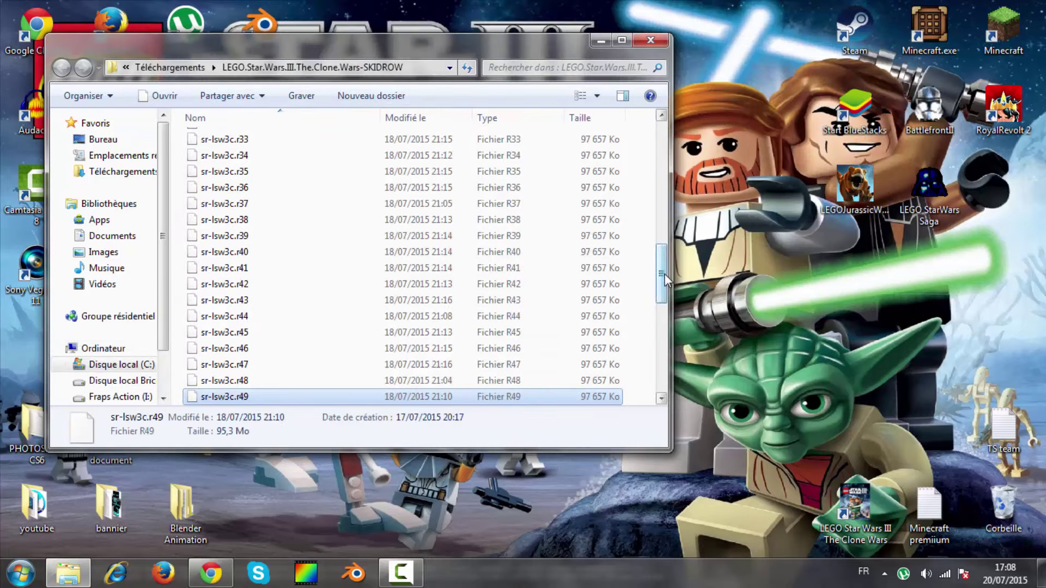
- Open the first sr-lsw3c WinRAR archive in the folder and extract sr-lsw3c.iso from it to the desktop
left_click_drag(660, 273, 668, 113)
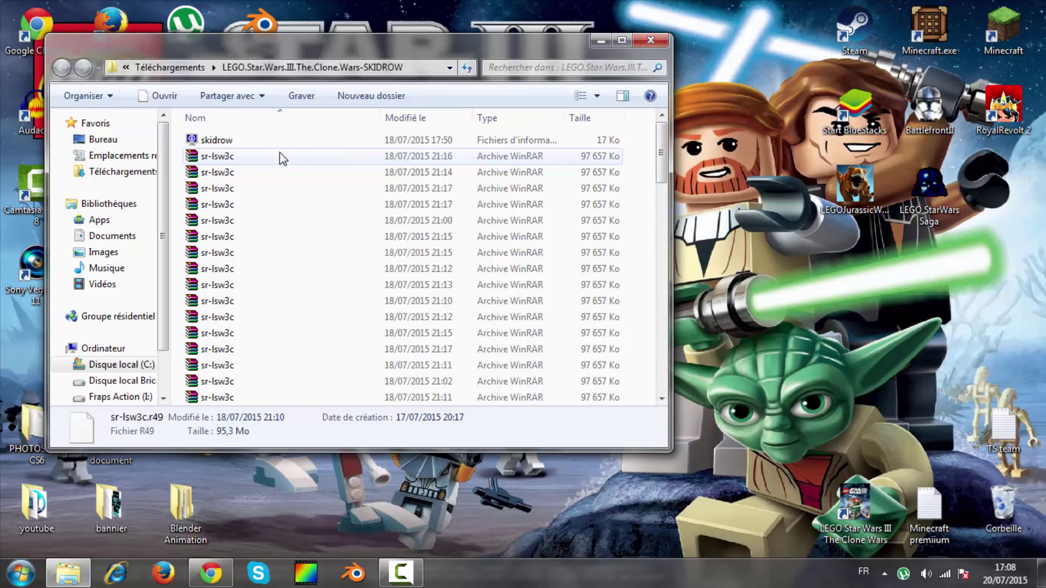
double_click(312, 156)
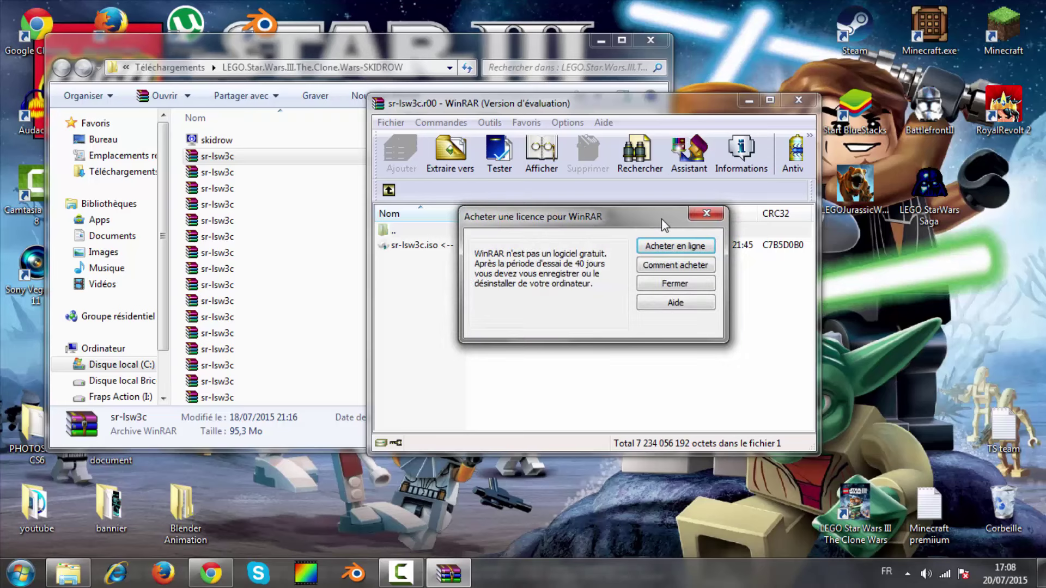
left_click(697, 215)
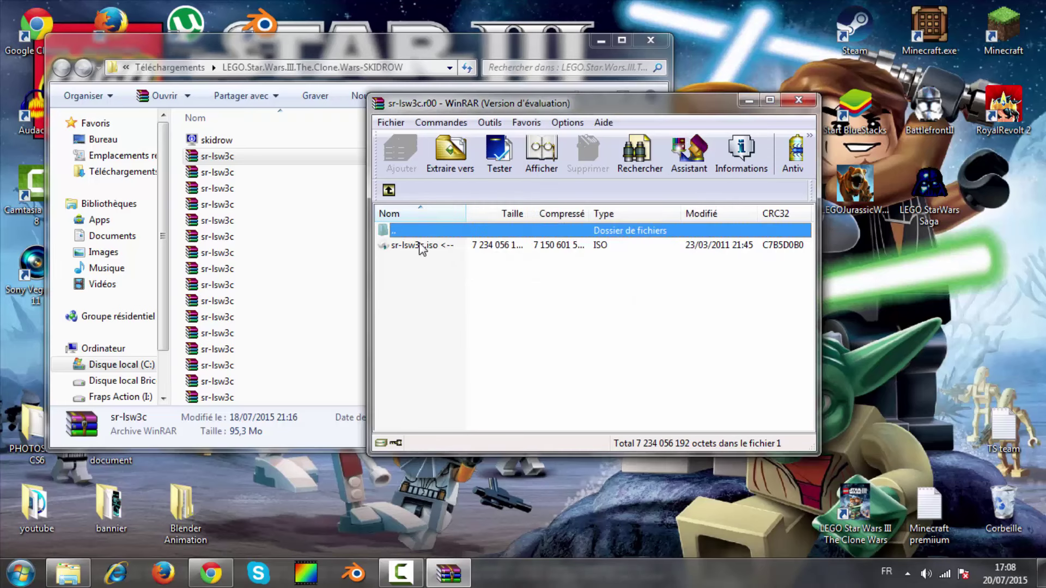
left_click_drag(416, 246, 927, 305)
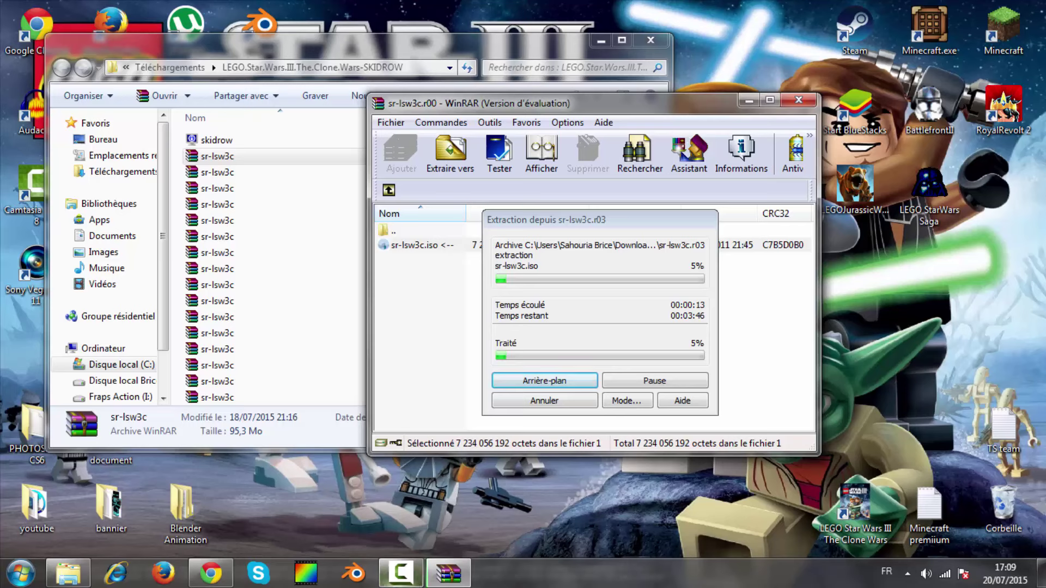
left_click(401, 573)
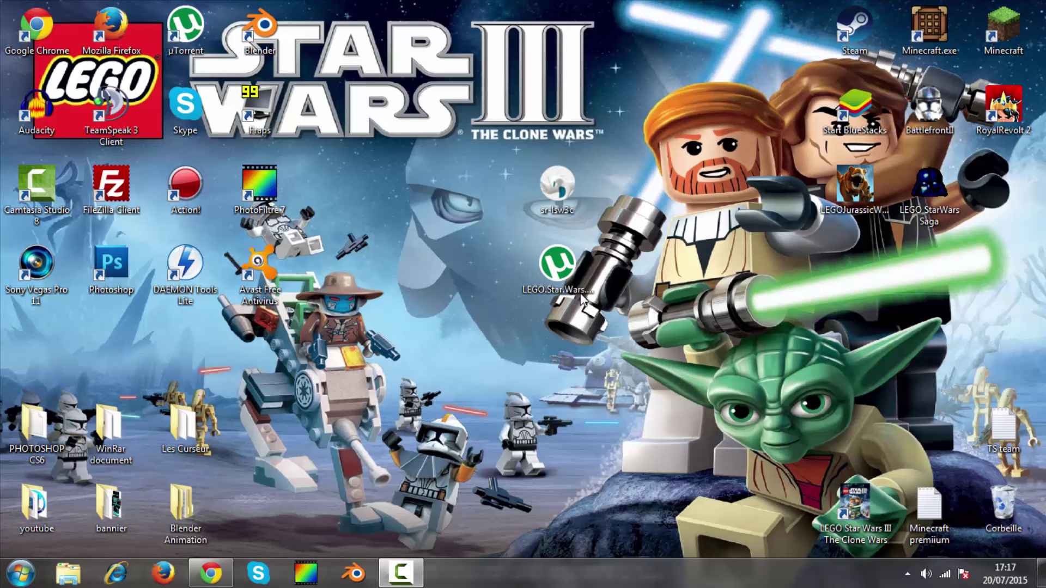
- Point out the extracted sr-lsw3c image on the desktop and launch DAEMON Tools Lite
mouse_move(487, 118)
left_mouse_down()
mouse_move(591, 207)
mouse_move(701, 255)
mouse_move(640, 229)
left_mouse_up()
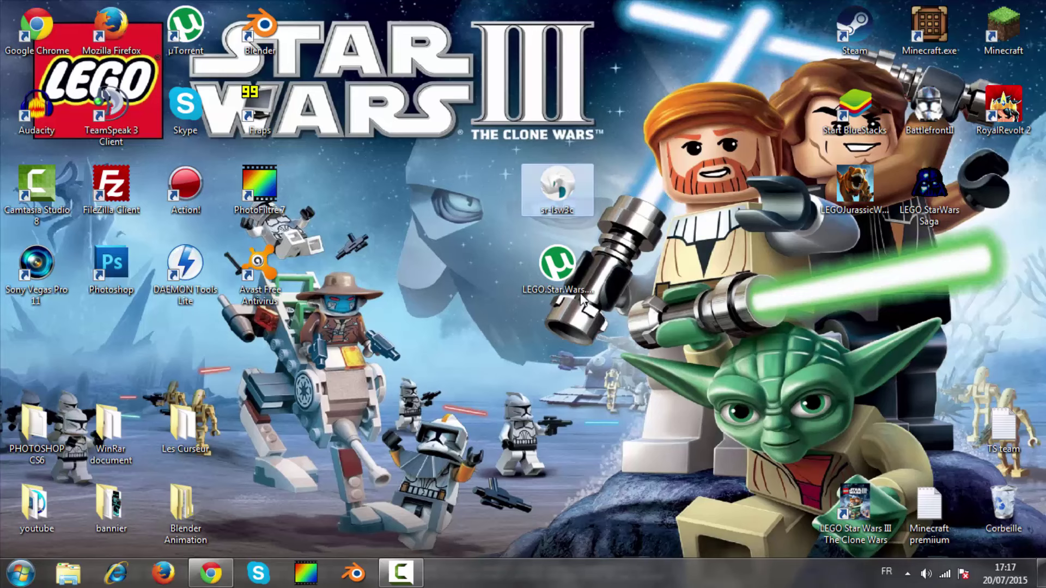
mouse_move(450, 74)
left_mouse_down()
mouse_move(571, 214)
mouse_move(644, 240)
mouse_move(649, 231)
left_mouse_up()
left_click(186, 269)
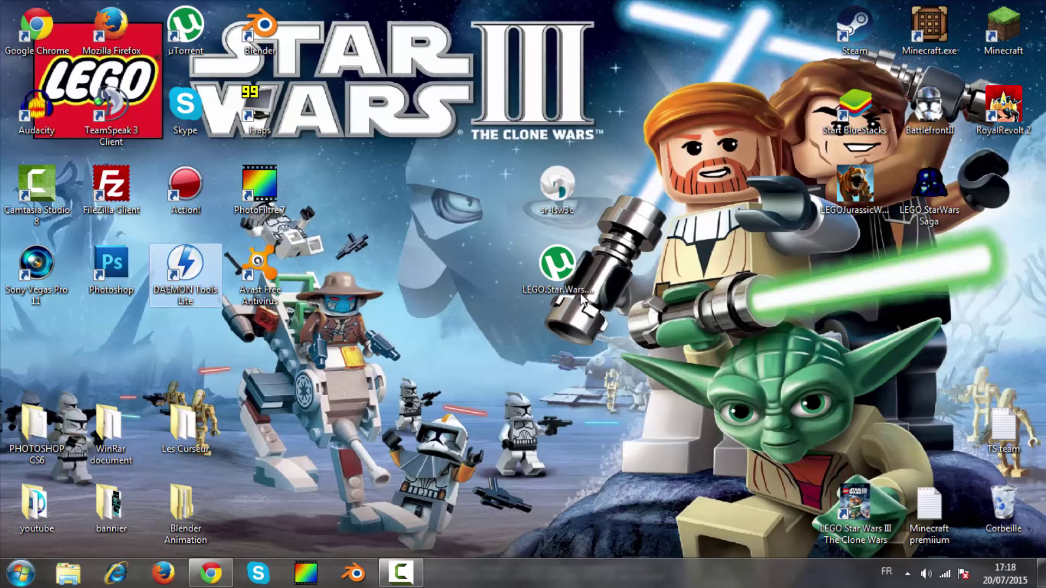
key("Return")
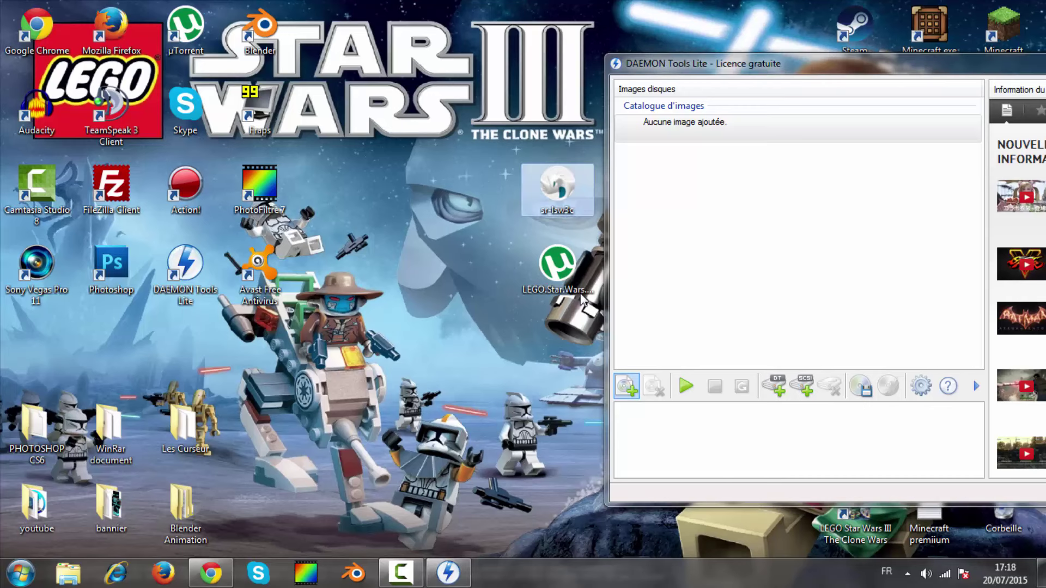
- Add the sr-lsw3c ISO from the desktop to the DAEMON Tools image catalogue
left_click(625, 386)
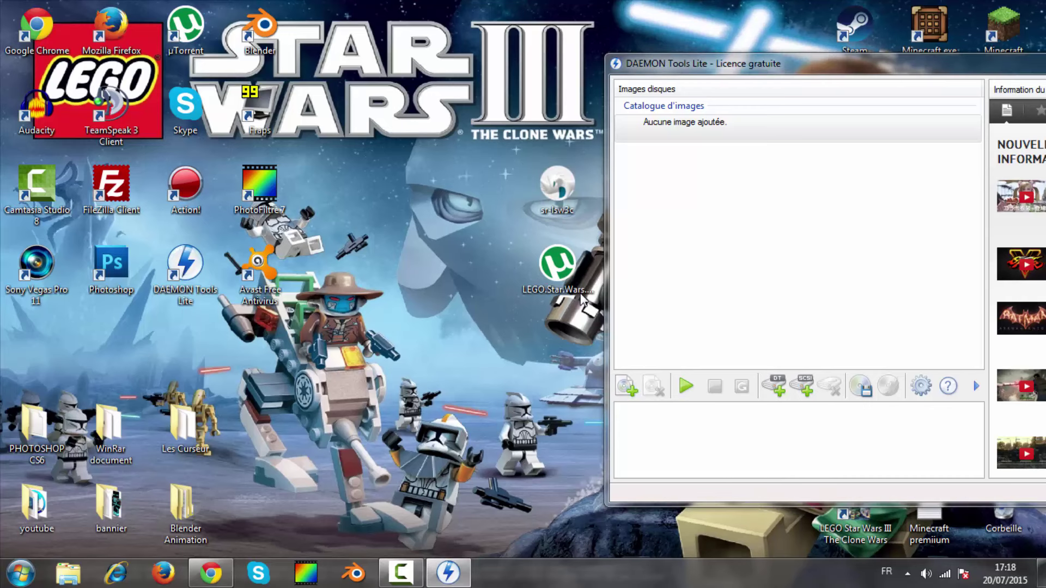
left_click(582, 180)
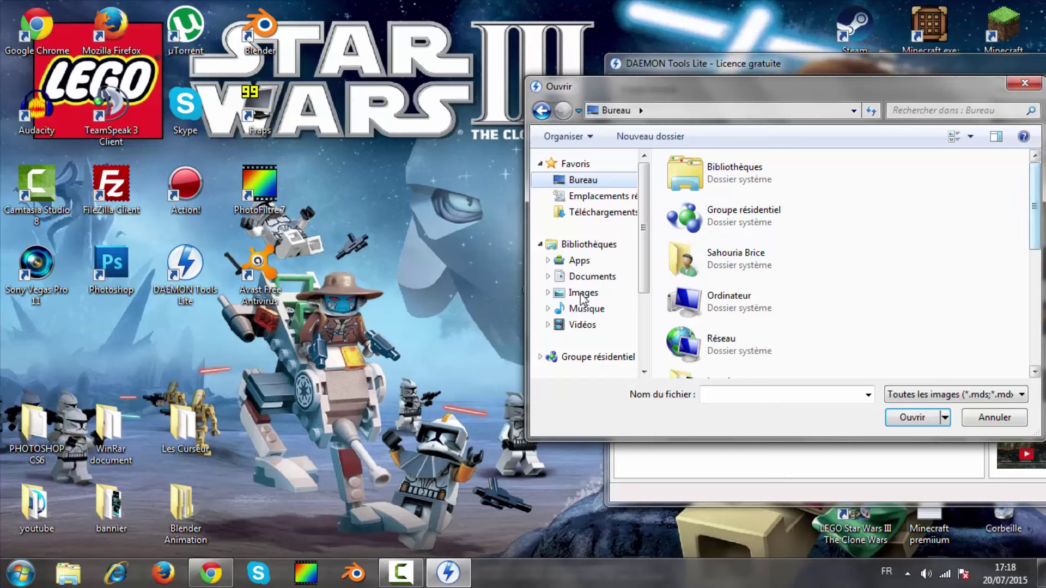
left_click_drag(1034, 199, 1034, 312)
left_click(723, 351)
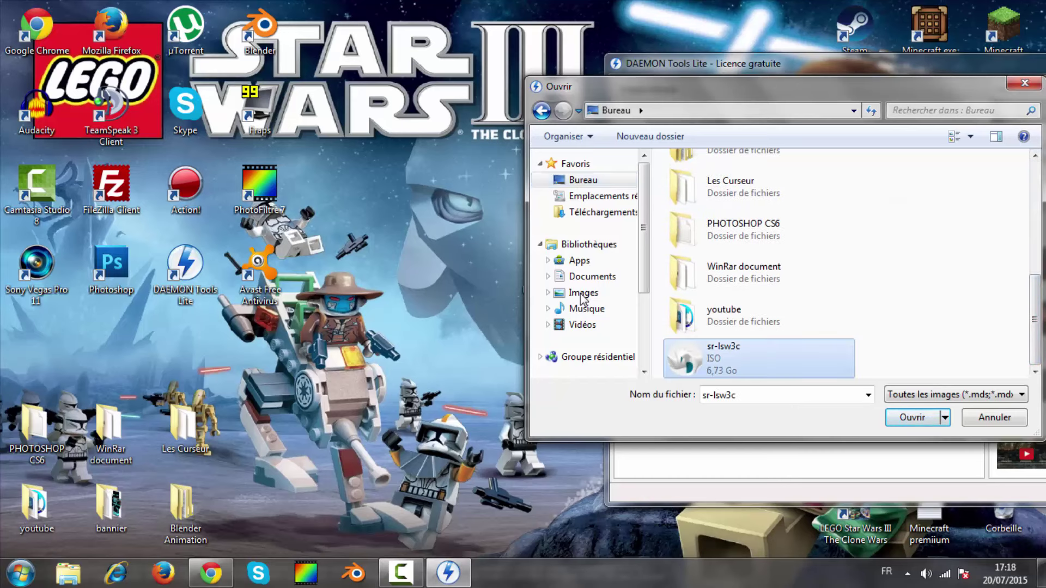
left_click(912, 418)
- Add a DT virtual drive, check it among the computer's drives, and mount sr-lsw3c.iso on it
left_click_drag(806, 64, 518, 47)
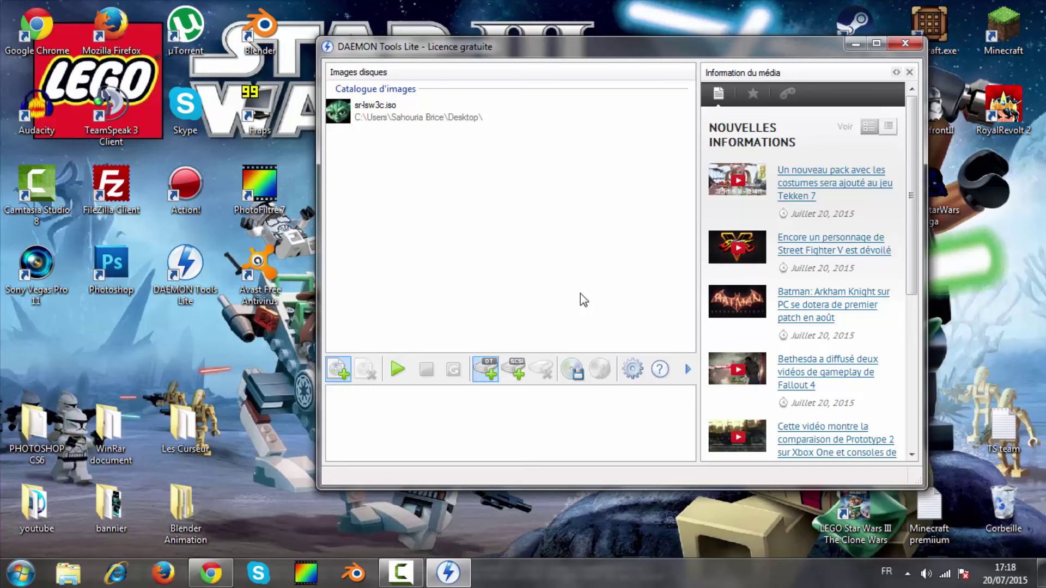
left_click(489, 369)
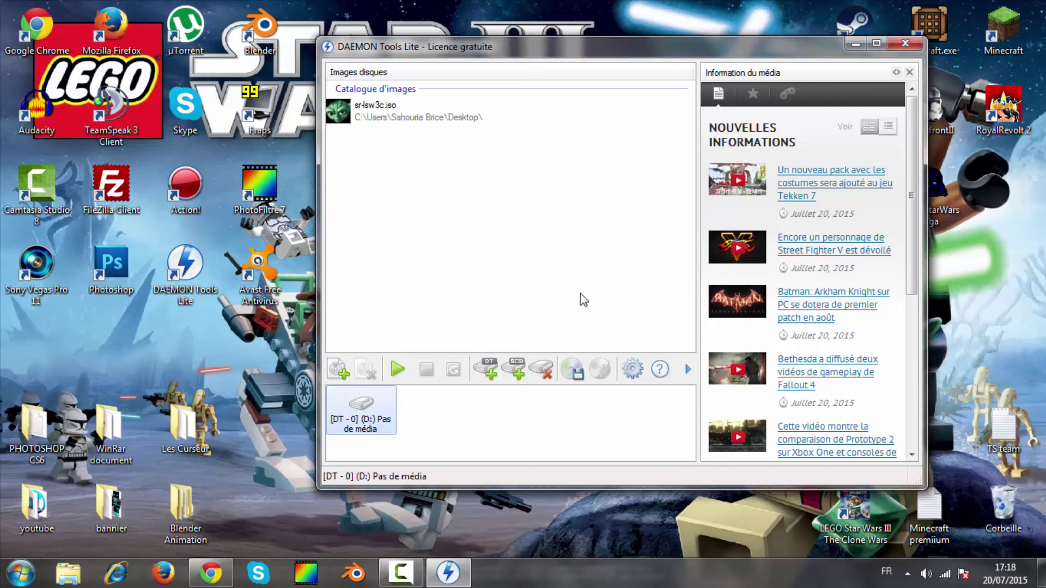
left_click(68, 573)
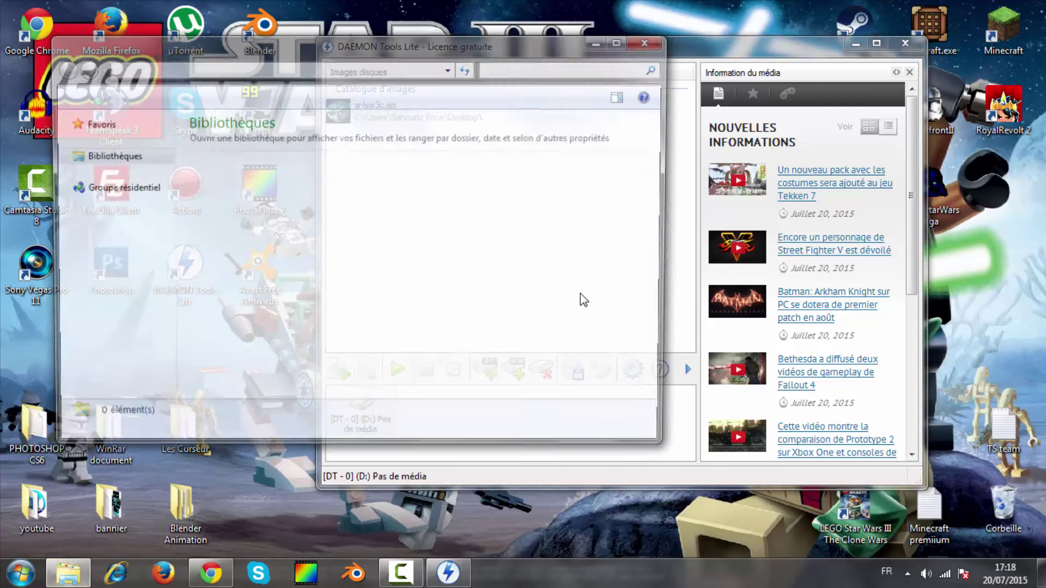
left_click(103, 348)
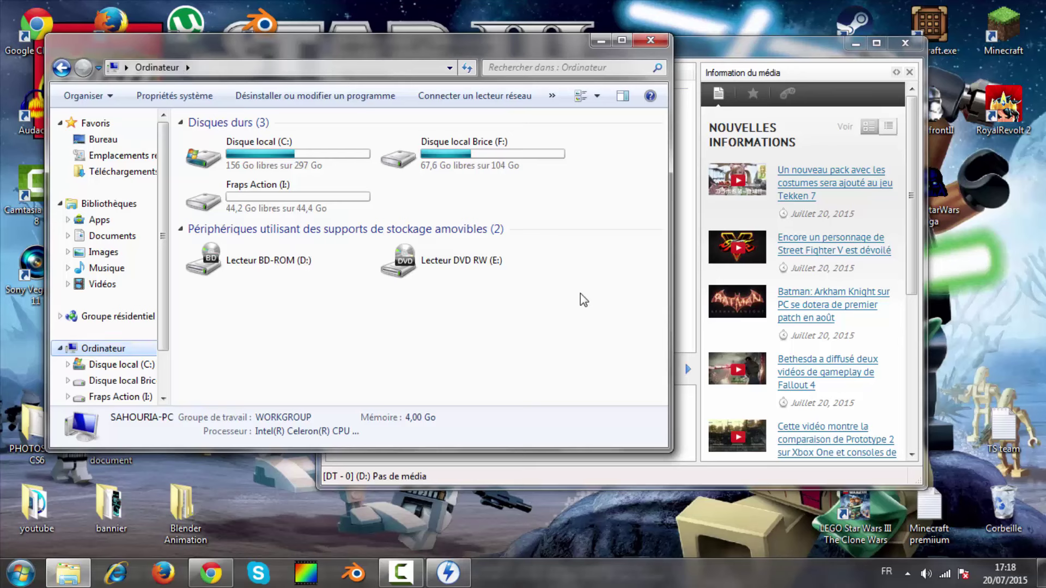
left_click(273, 261)
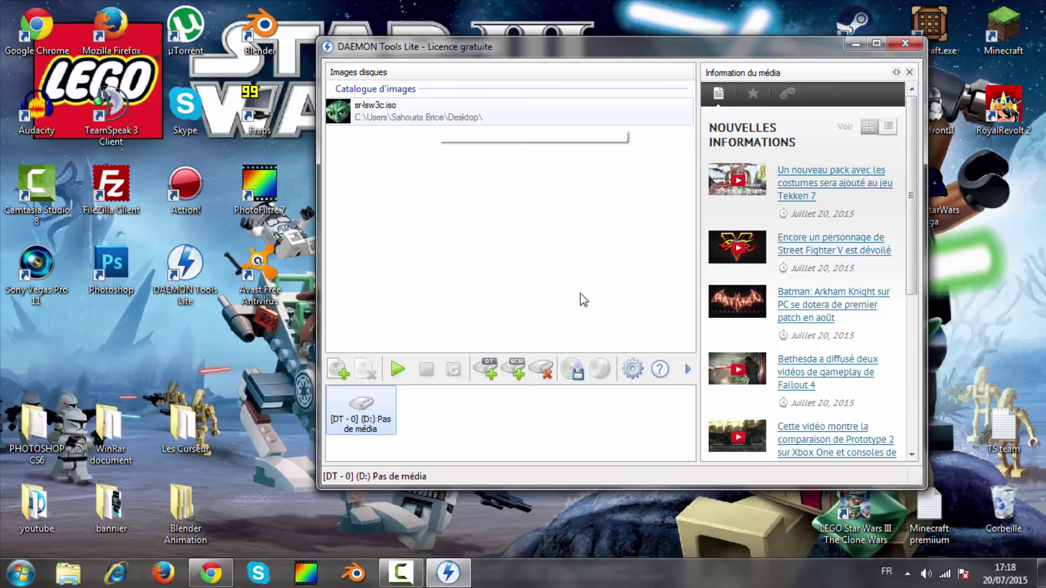
left_click(436, 115)
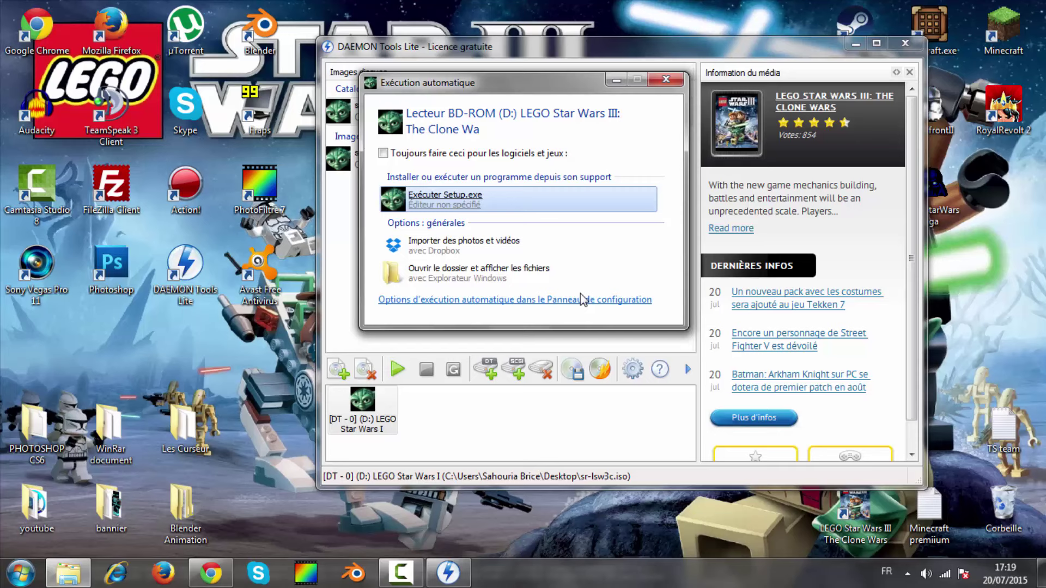
- Run Setup.exe from the mounted disc, decline uninstalling LEGO Star Wars III The Clone Wars, and close DAEMON Tools Lite
key("Escape")
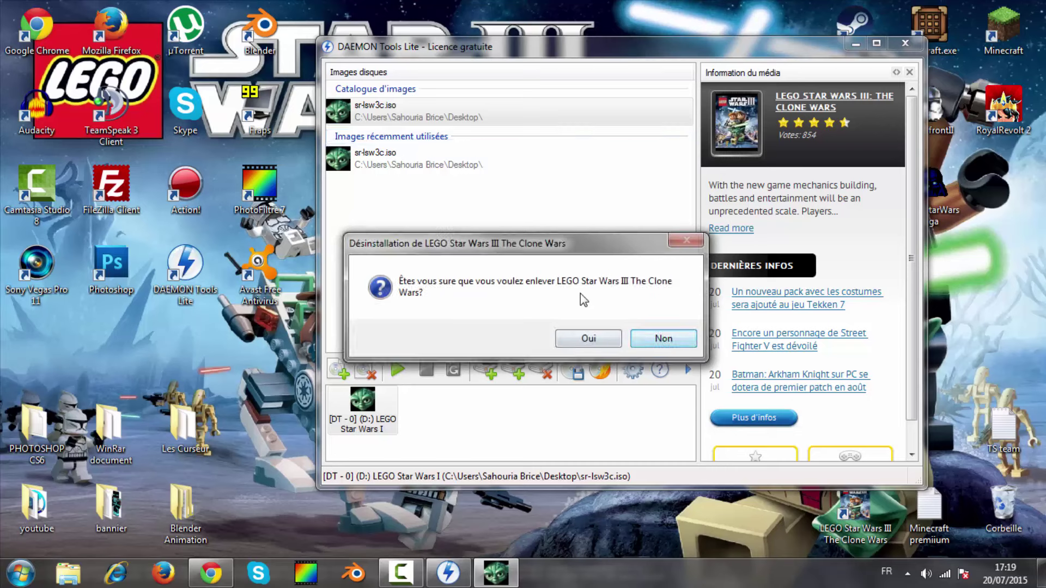
key("Return")
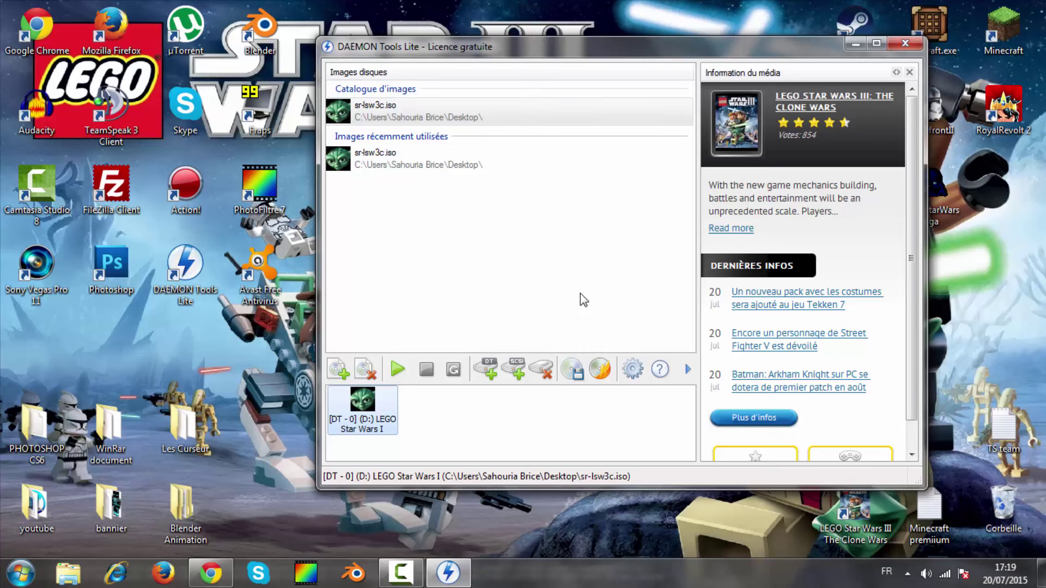
left_click(905, 43)
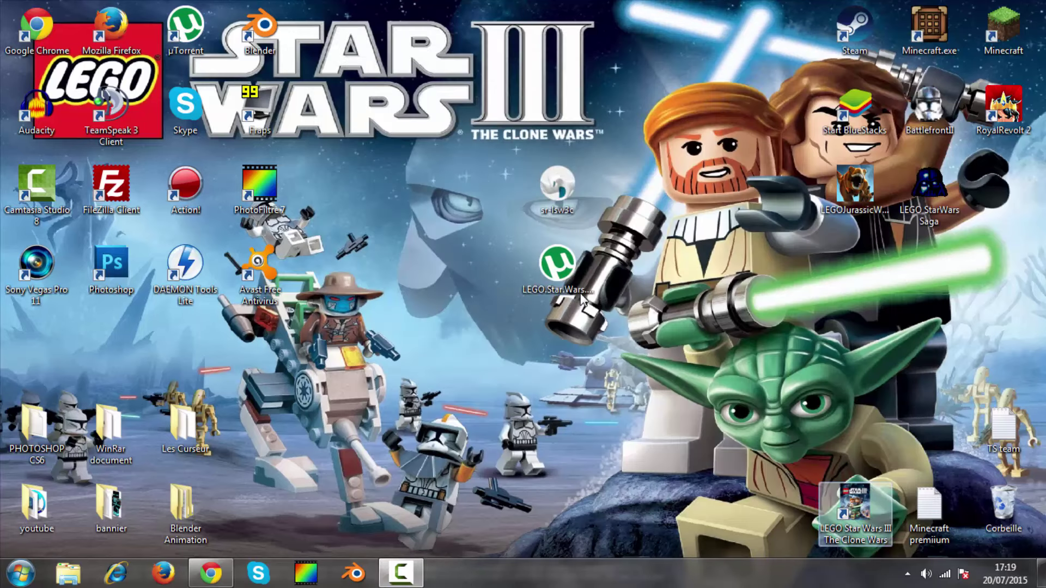
- Move the LEGO Star Wars III The Clone Wars shortcut to the middle of the desktop and launch the game
mouse_move(855, 506)
left_mouse_down()
mouse_move(350, 329)
mouse_move(907, 222)
mouse_move(773, 292)
mouse_move(701, 268)
left_mouse_up()
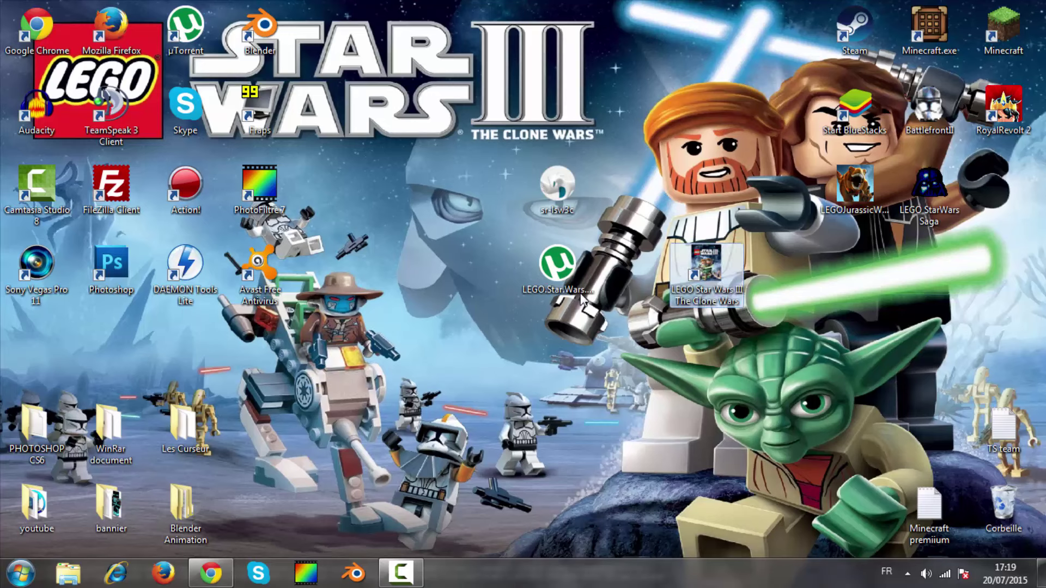
left_click_drag(657, 204, 811, 344)
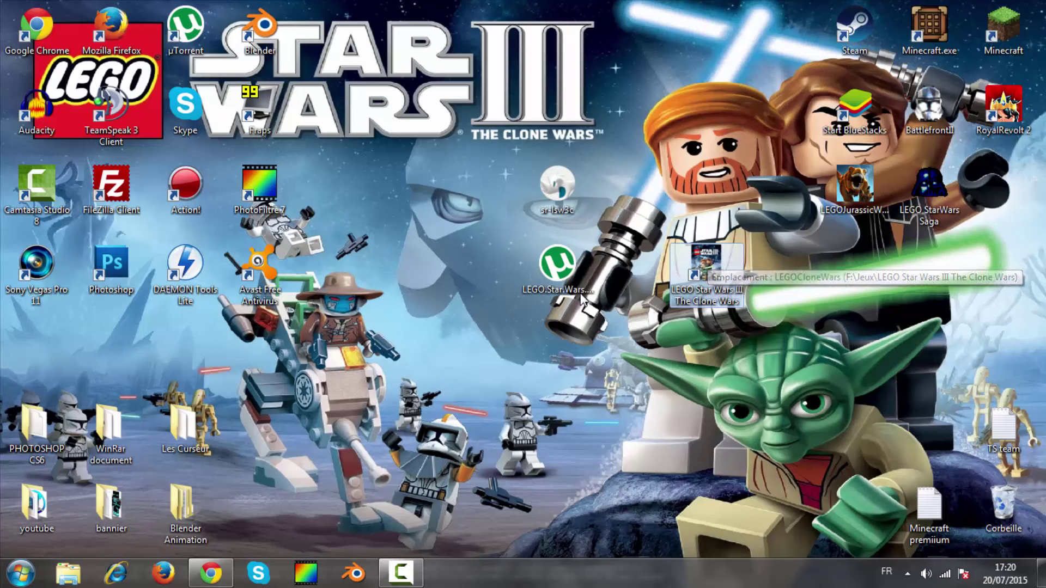
key("Return")
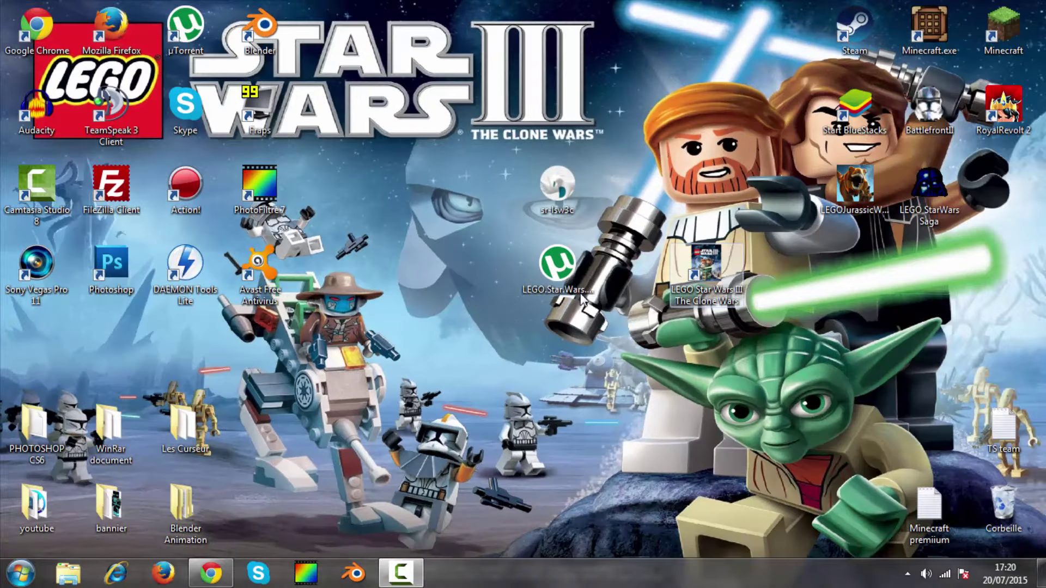
- Move the LEGO Star Wars III The Clone Wars shortcut next to the LEGO StarWars Saga shortcut on the desktop
left_click_drag(707, 267, 811, 262)
mouse_move(716, 190)
left_mouse_down()
mouse_move(834, 309)
mouse_move(791, 314)
left_mouse_up()
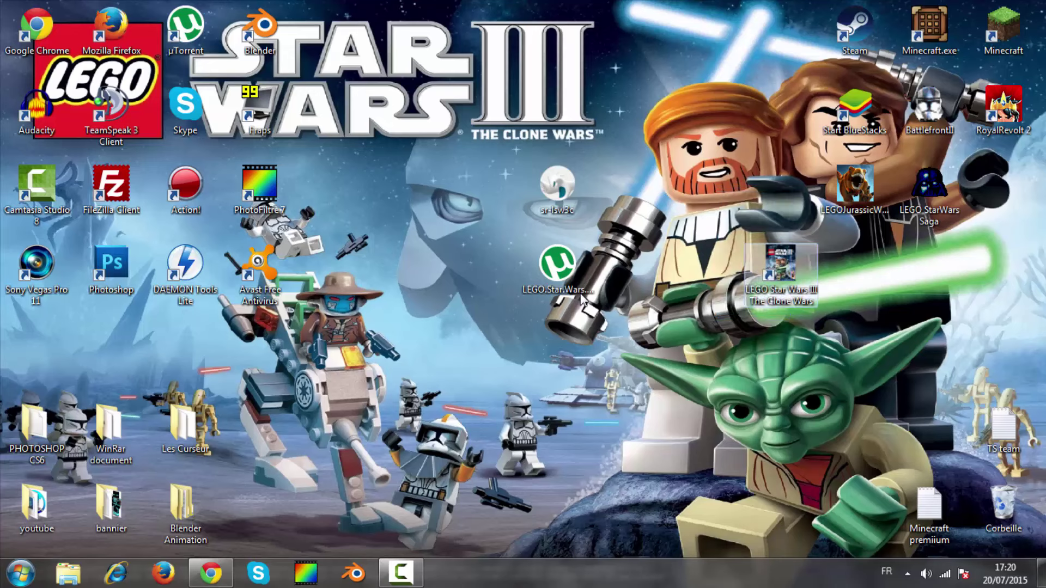
left_click_drag(780, 262, 1003, 182)
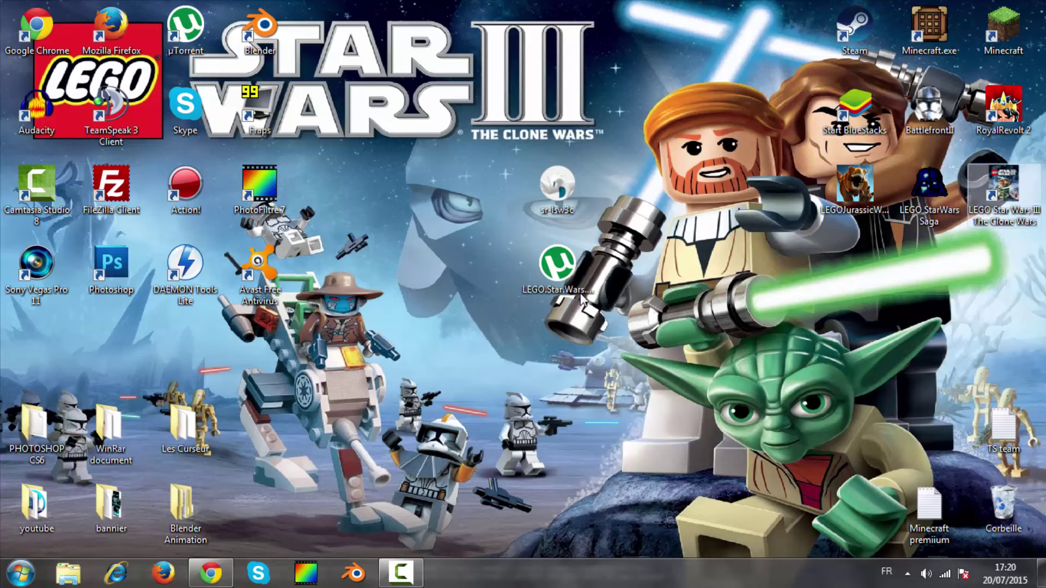
- Browse to the LucasArts folder inside Programmes on Disque local (C:)
left_click(580, 294)
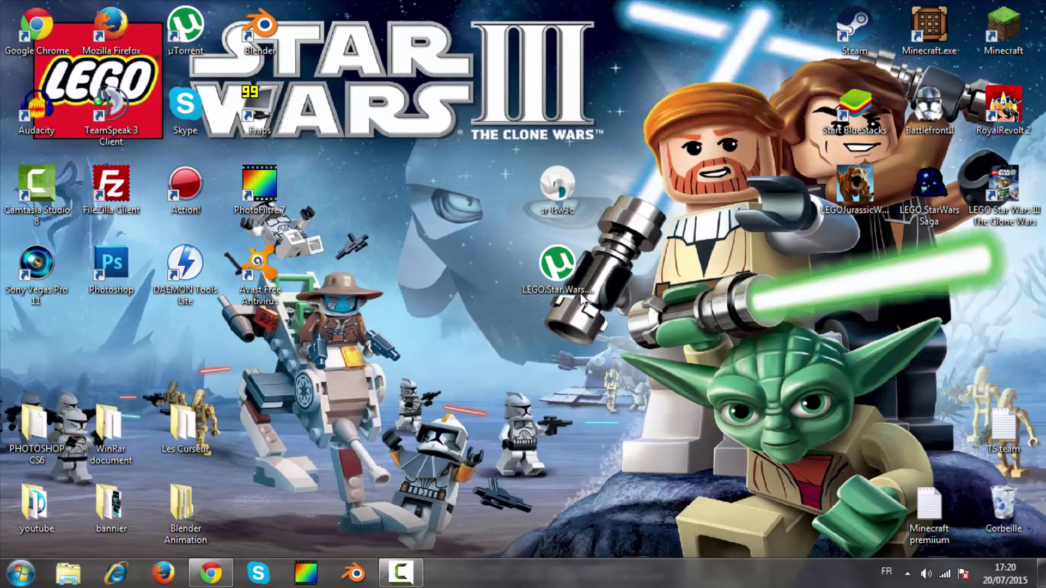
key("super+1")
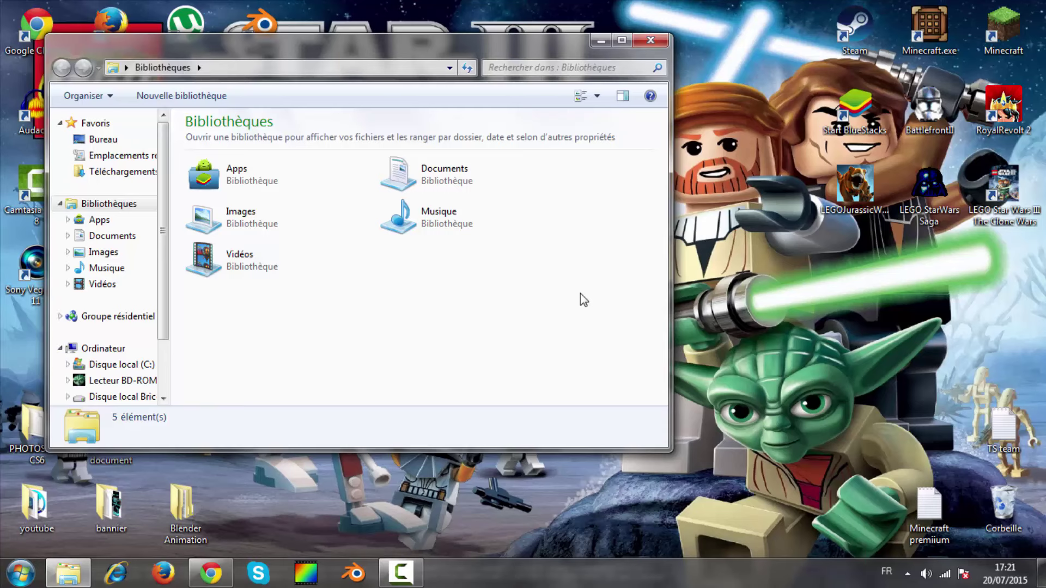
left_click(121, 365)
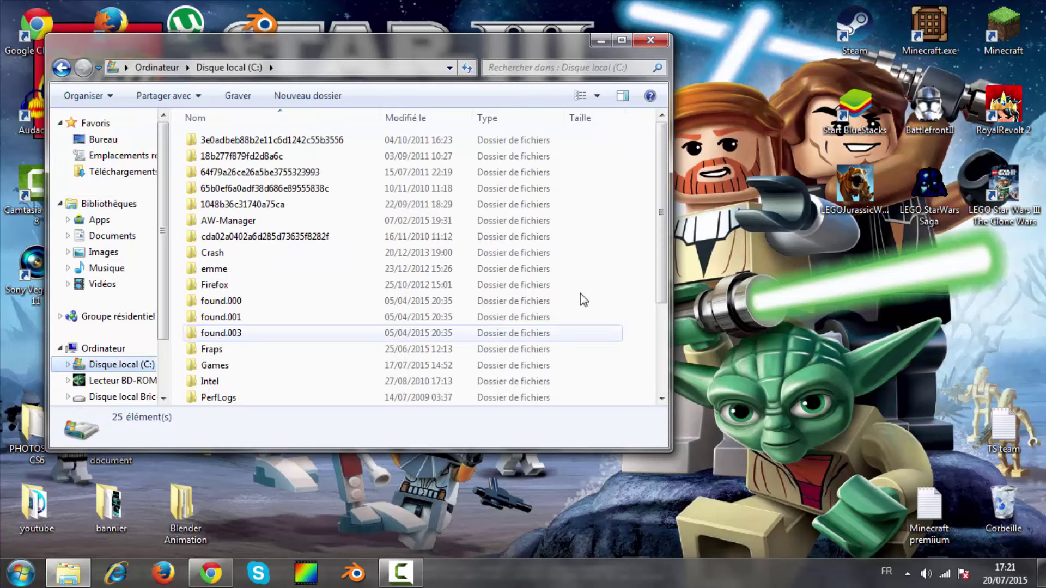
scroll(583, 299, "down", 3)
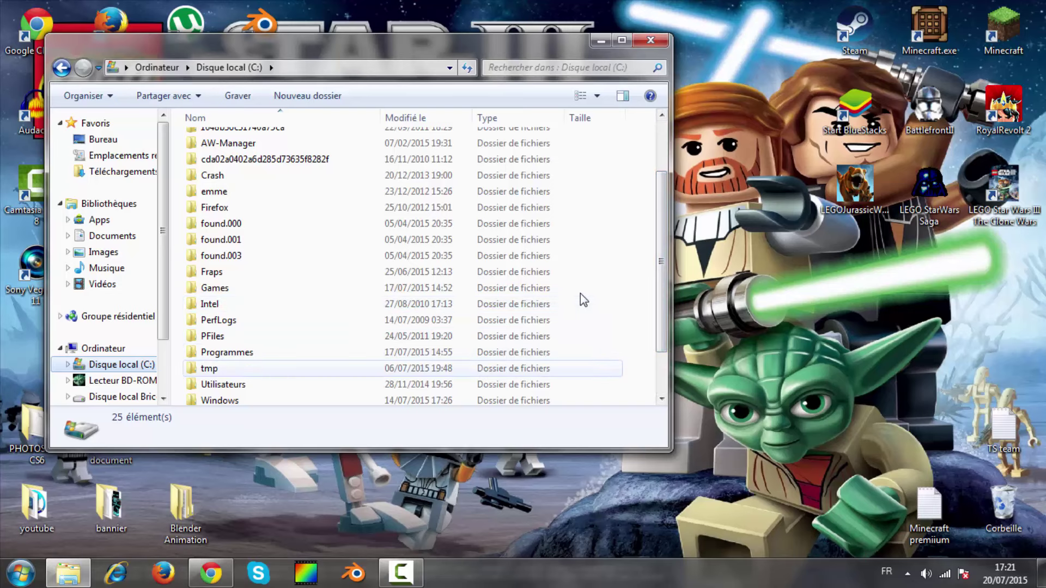
double_click(227, 352)
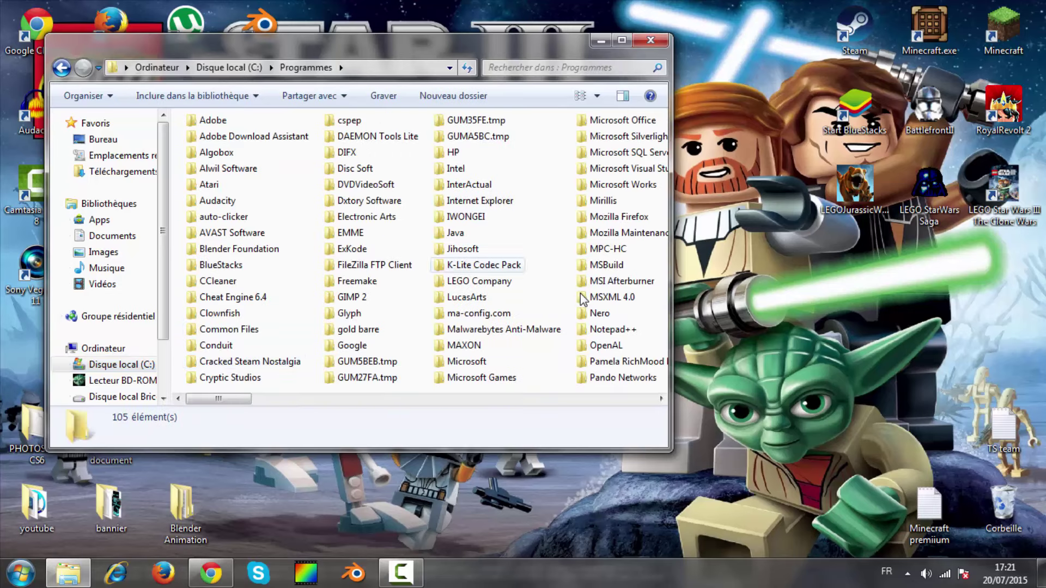
left_click(466, 297)
double_click(466, 297)
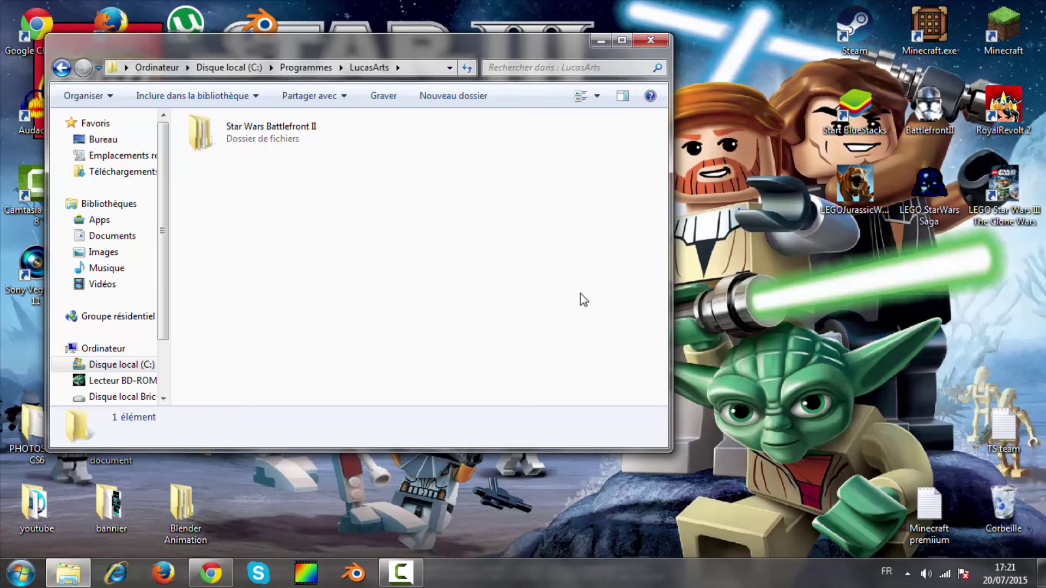
- Locate the LEGOCloneWars application in Jeux\LEGO Star Wars III The Clone Wars on drive F:, and close the file window
left_click(122, 396)
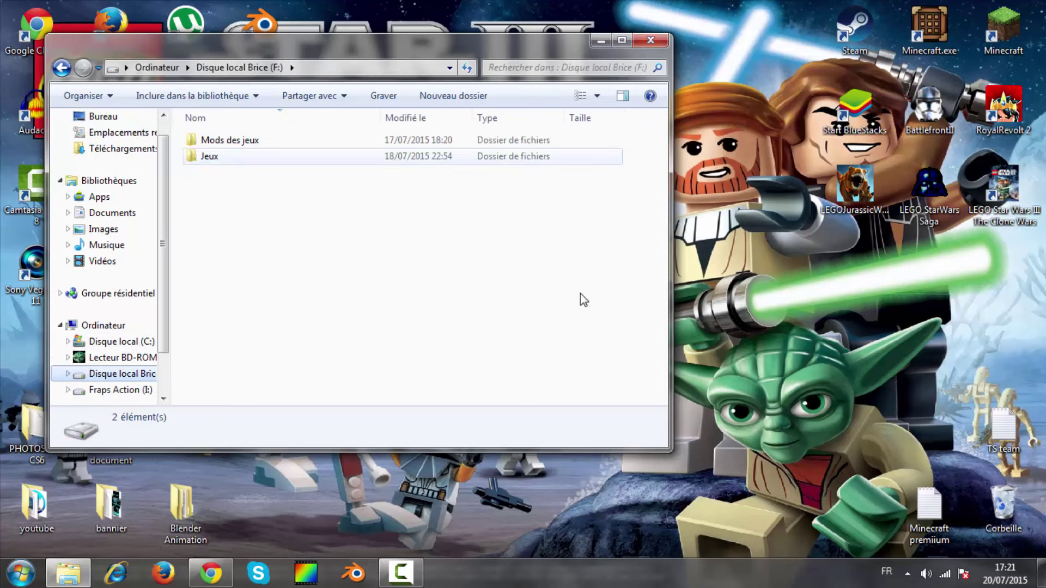
double_click(209, 156)
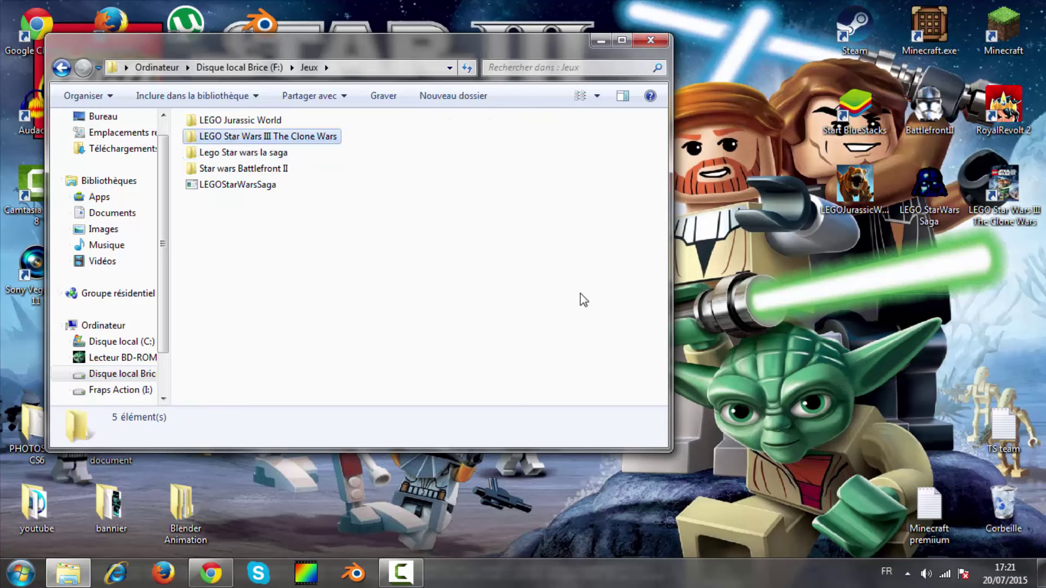
double_click(245, 136)
left_click(232, 248)
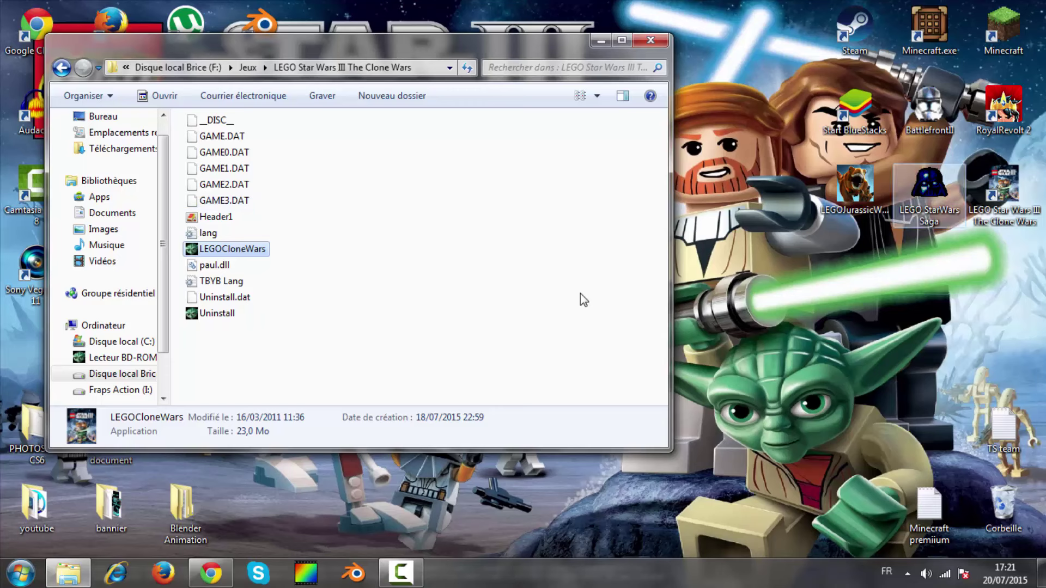
left_click(1003, 188)
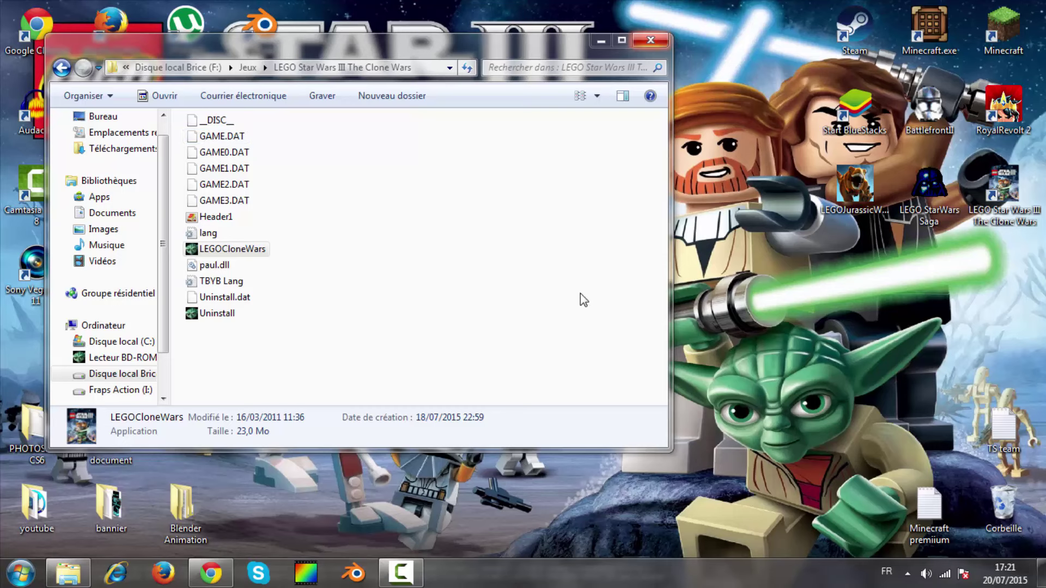
key("alt+F4")
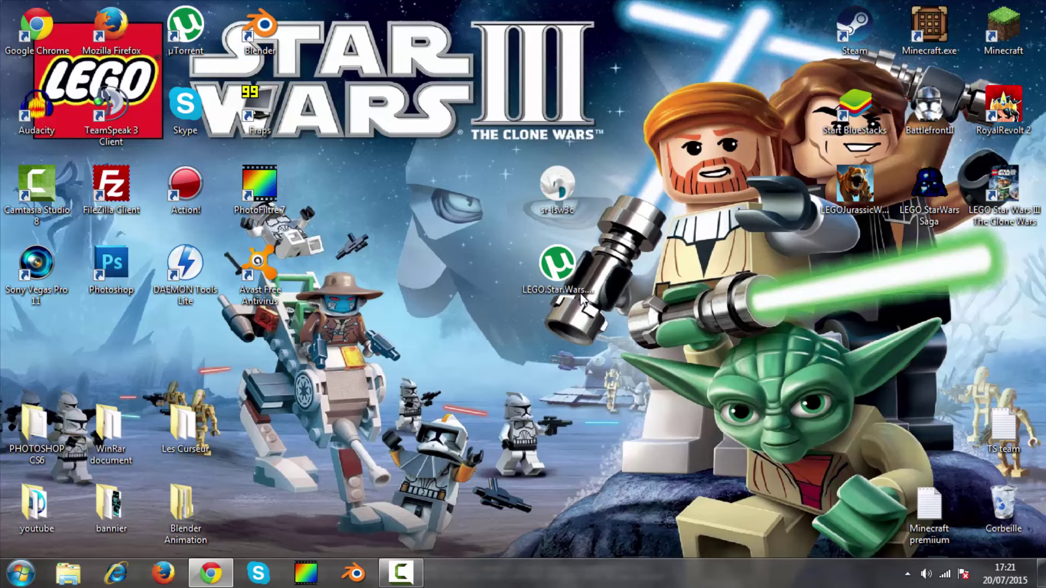
- Switch to Chrome and look through the user comments on the Lego Star Wars III torrent page, returning to the cover image
left_click(211, 574)
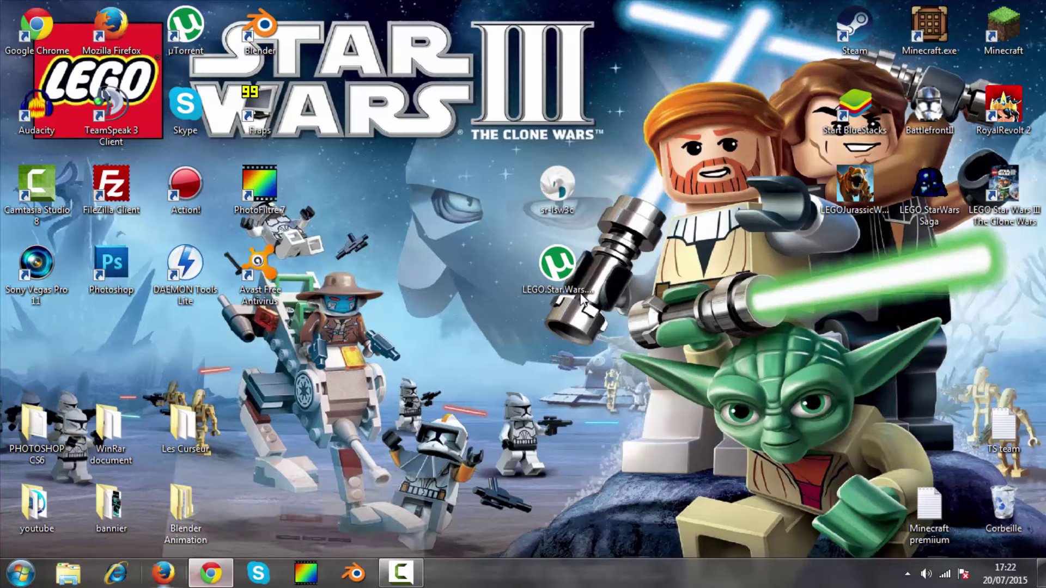
scroll(581, 298, "down", 20)
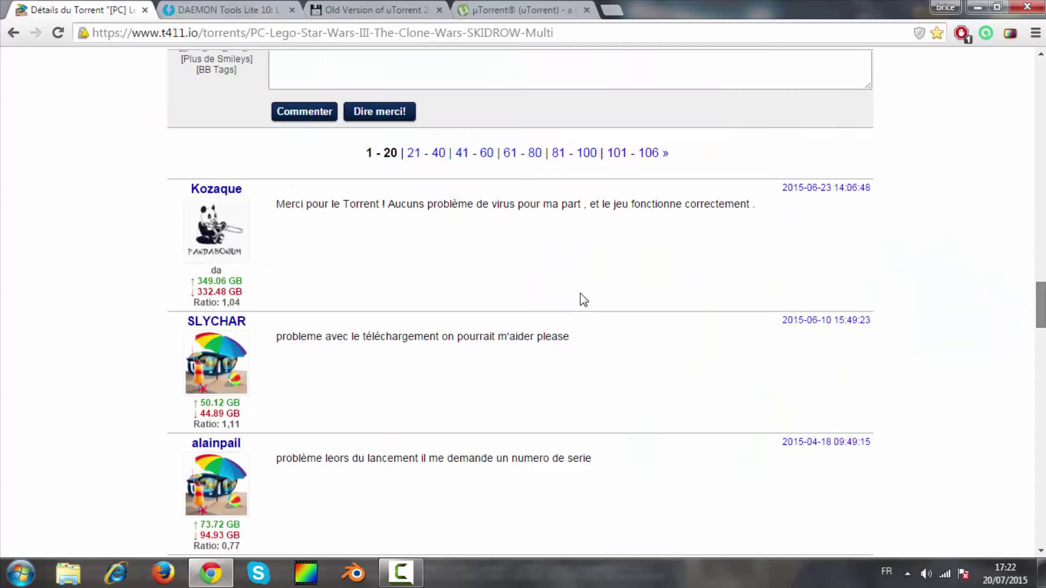
scroll(581, 298, "down", 9)
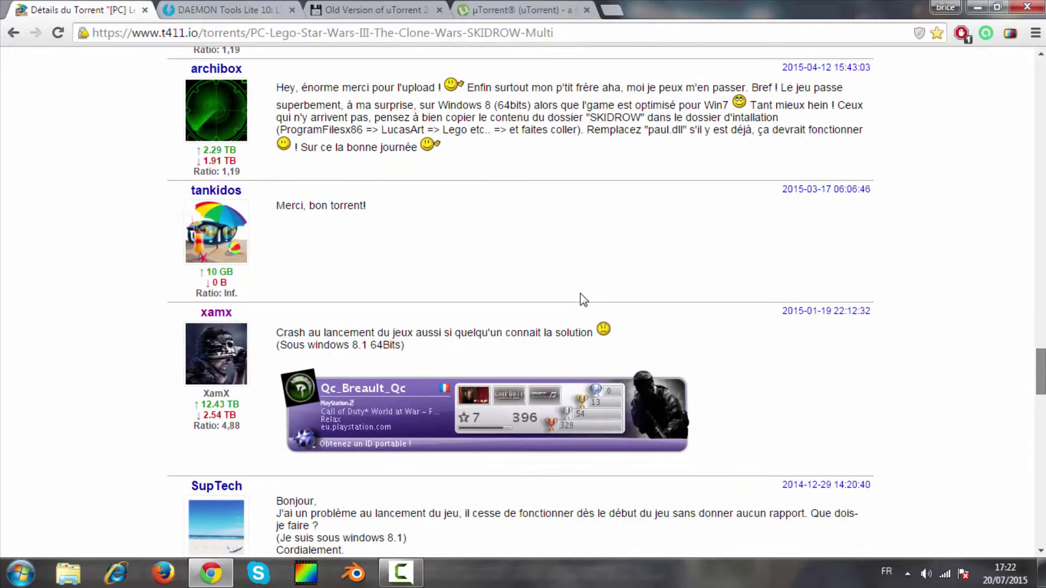
scroll(583, 299, "down", 6)
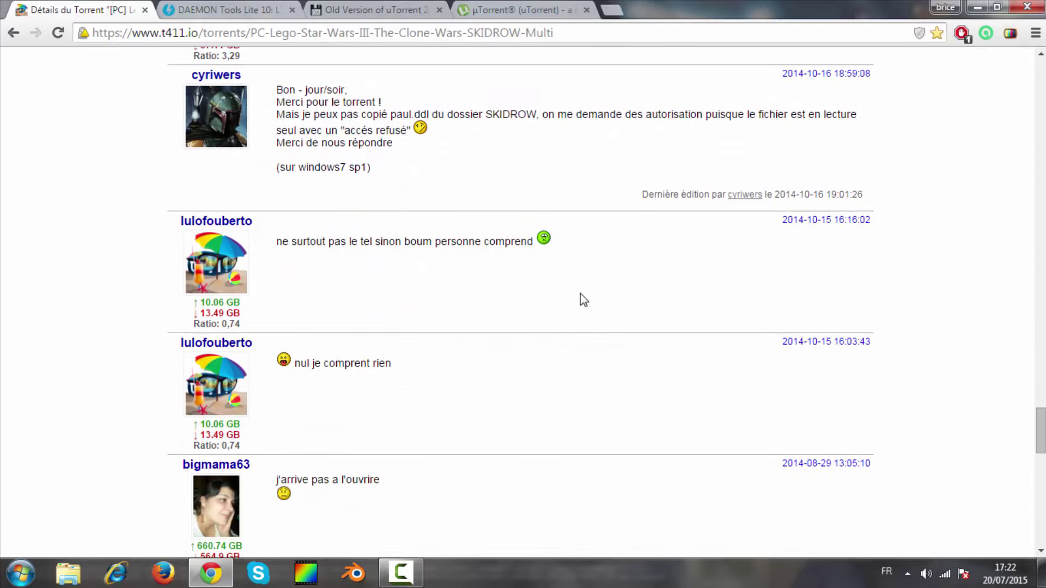
scroll(584, 299, "up", 20)
scroll(581, 299, "up", 15)
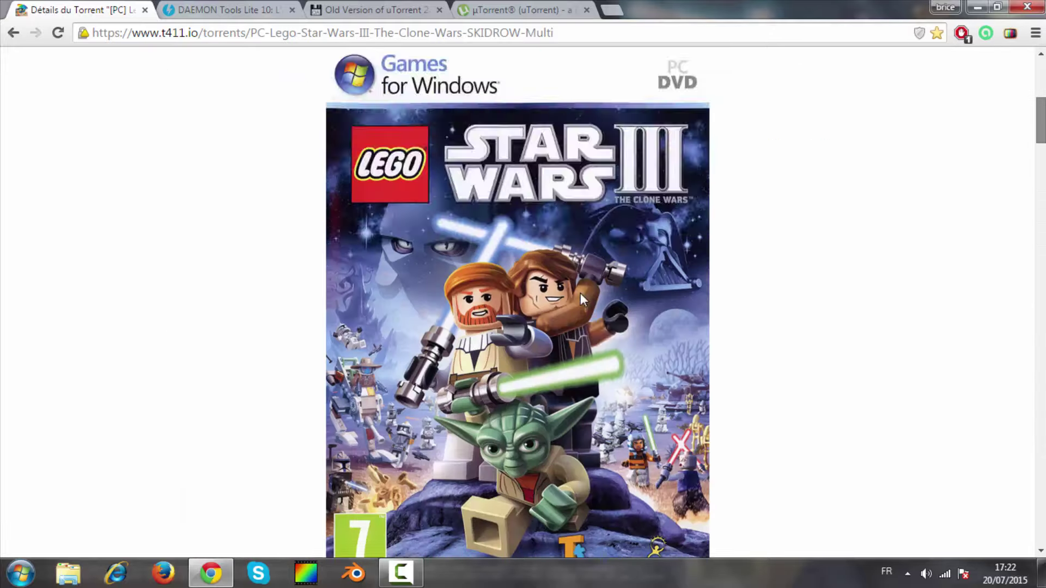